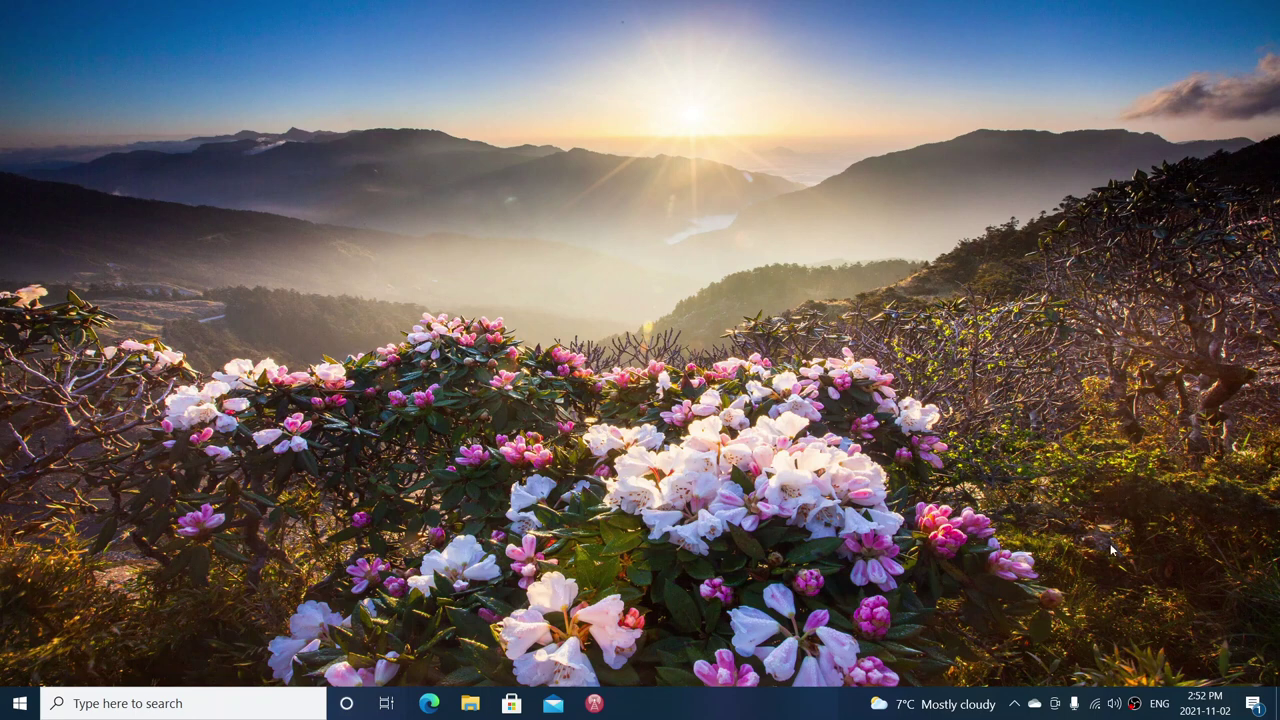
# Check the playback devices offered by the taskbar volume control, leaving the selection as it is
pyautogui.click(1114, 704)
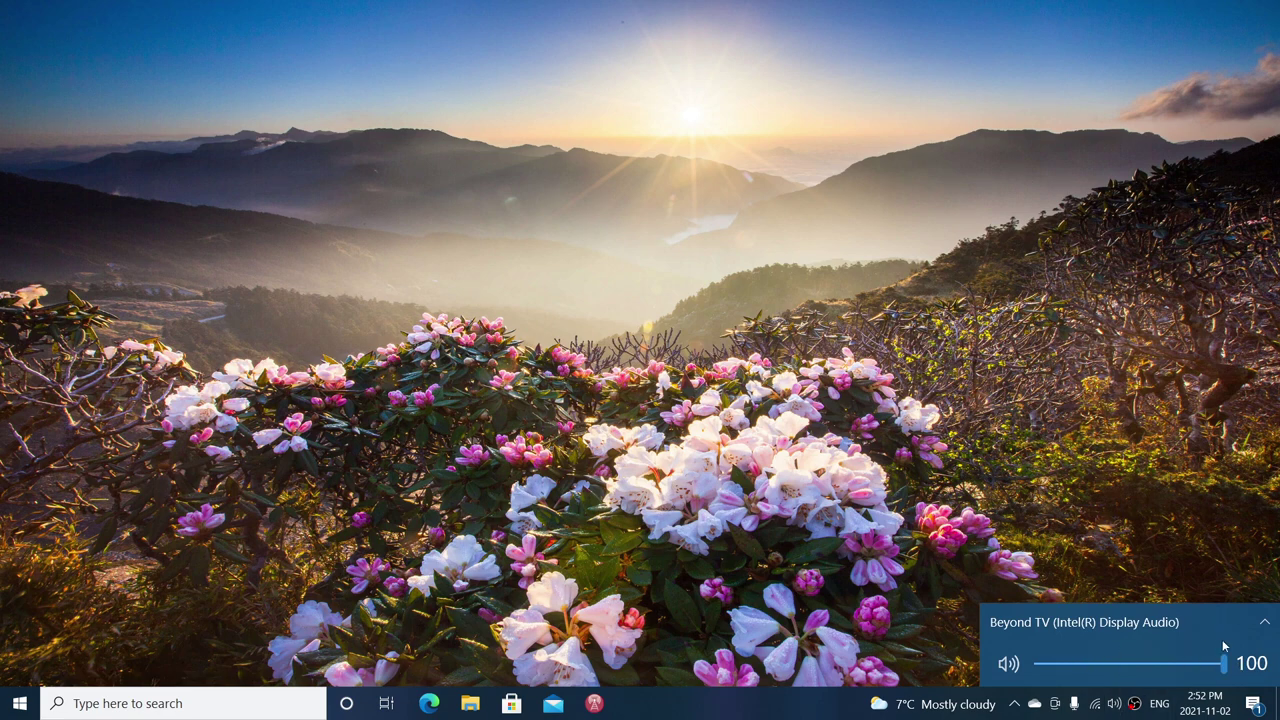
pyautogui.click(1265, 624)
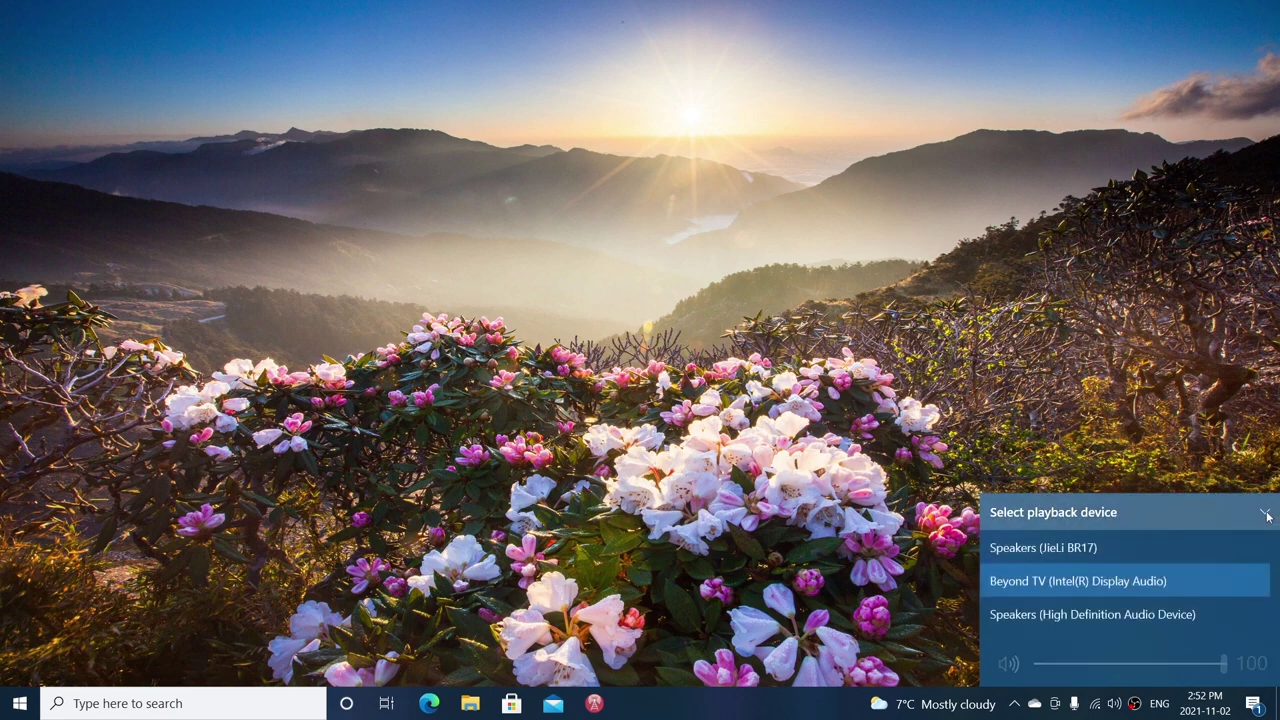
pyautogui.click(904, 371)
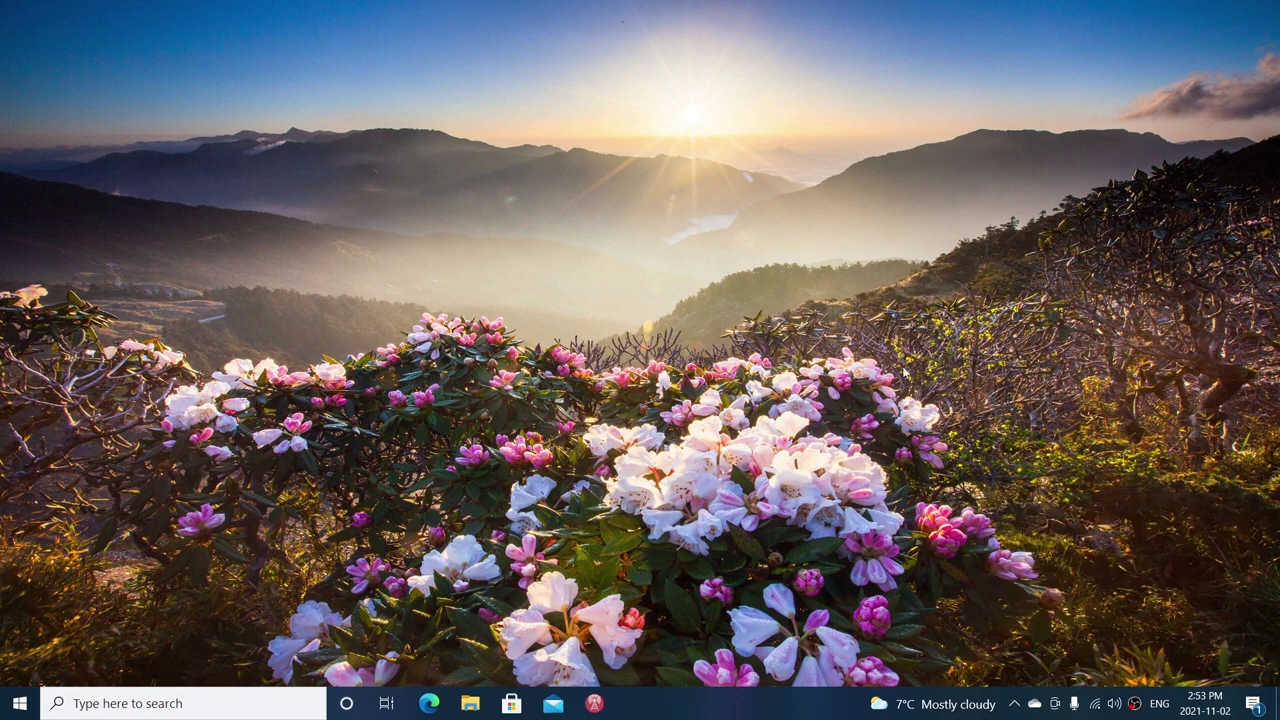
# Open the Sound page of the System category in Windows Settings
pyautogui.click(20, 702)
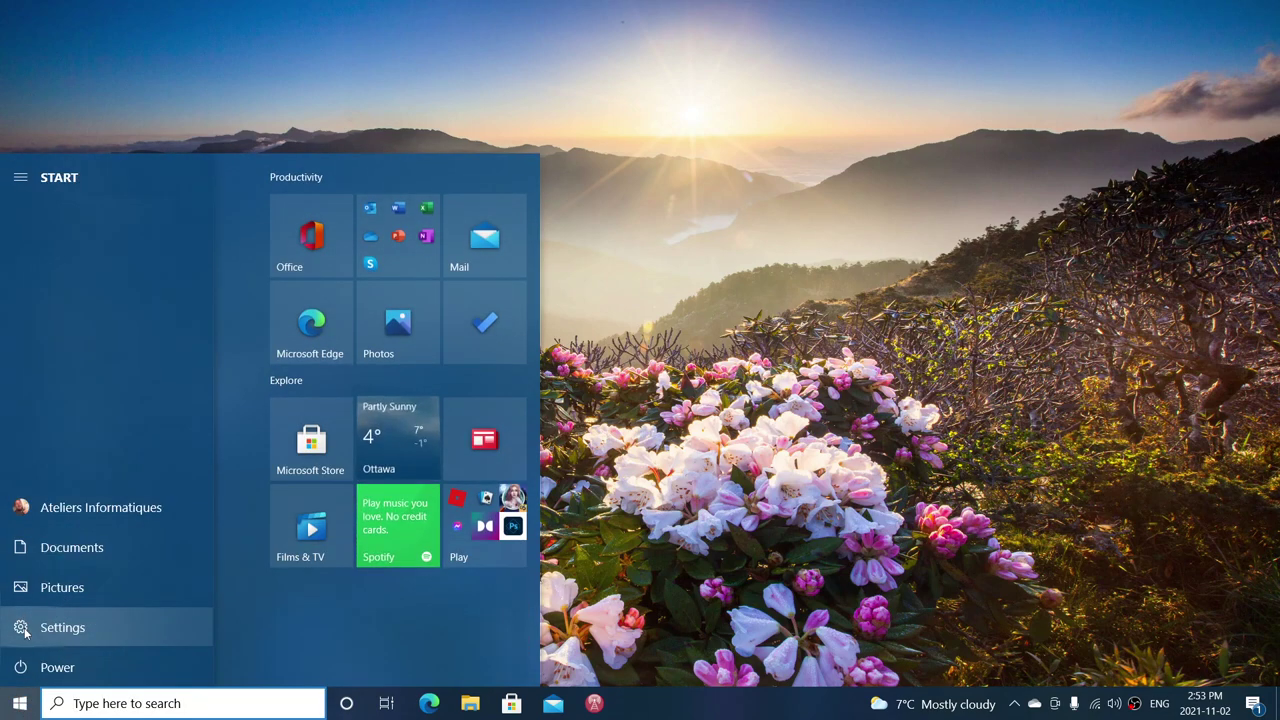
pyautogui.click(24, 627)
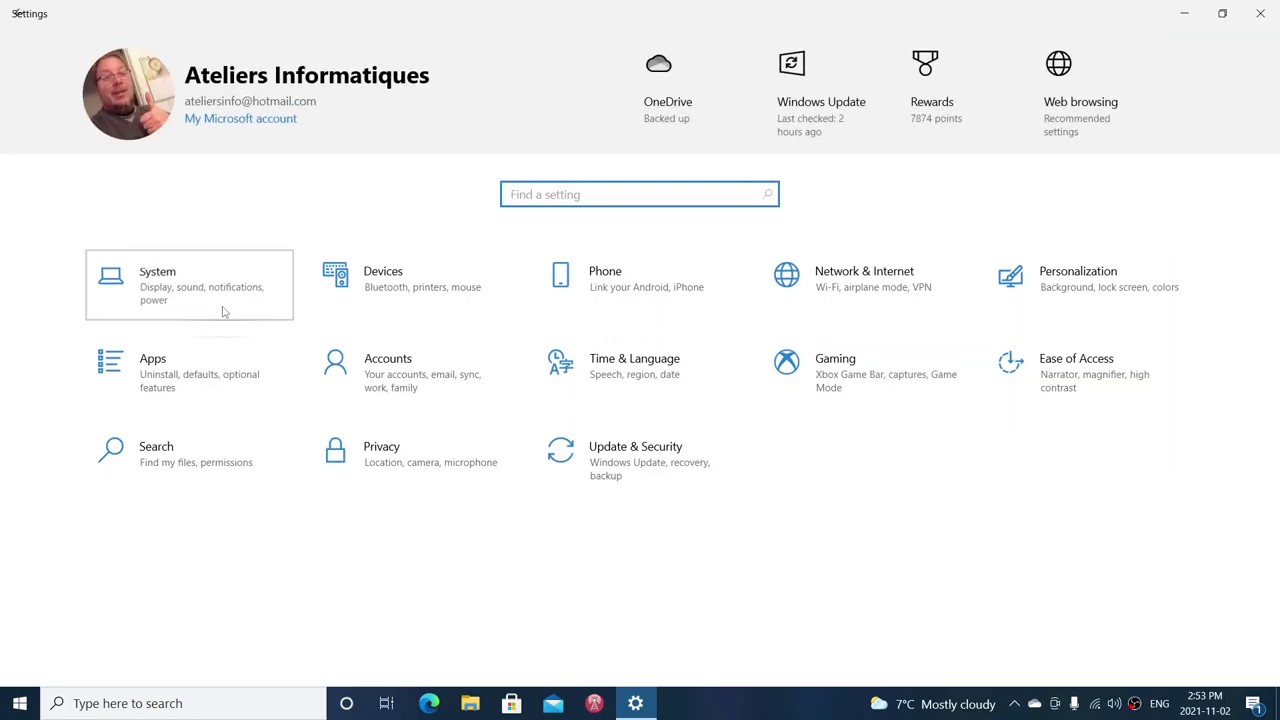
pyautogui.click(224, 312)
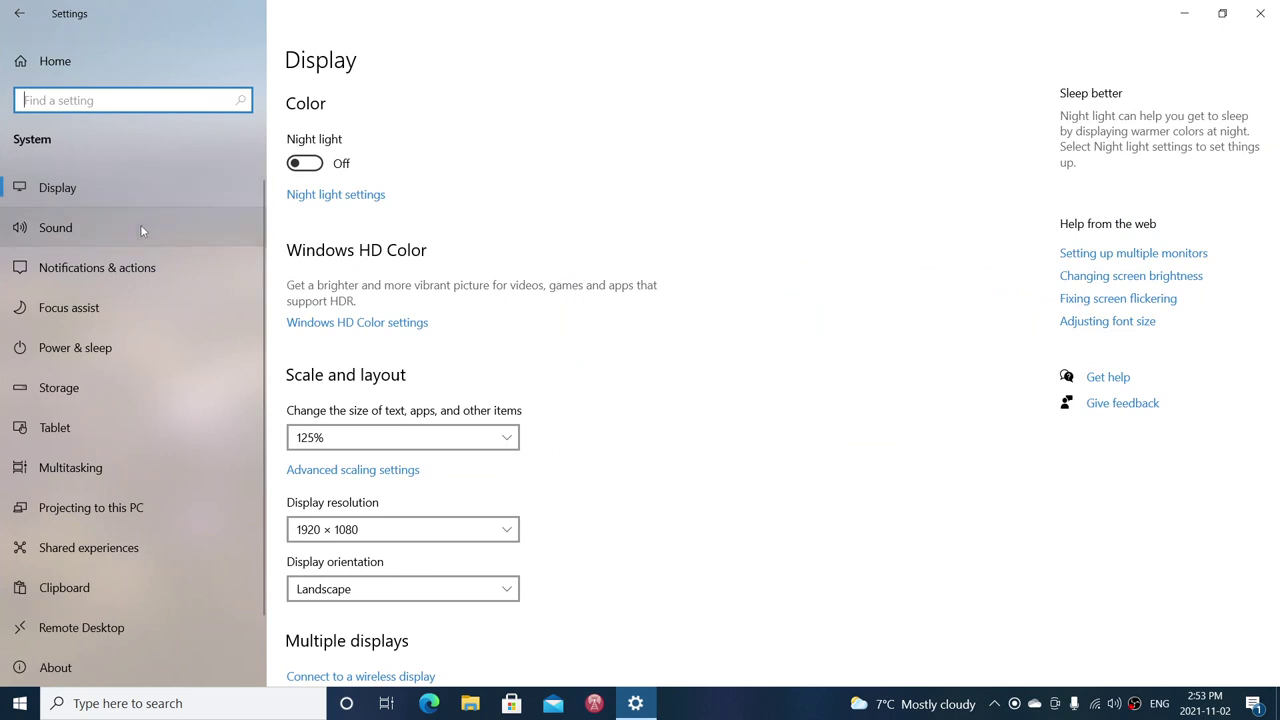
pyautogui.click(140, 224)
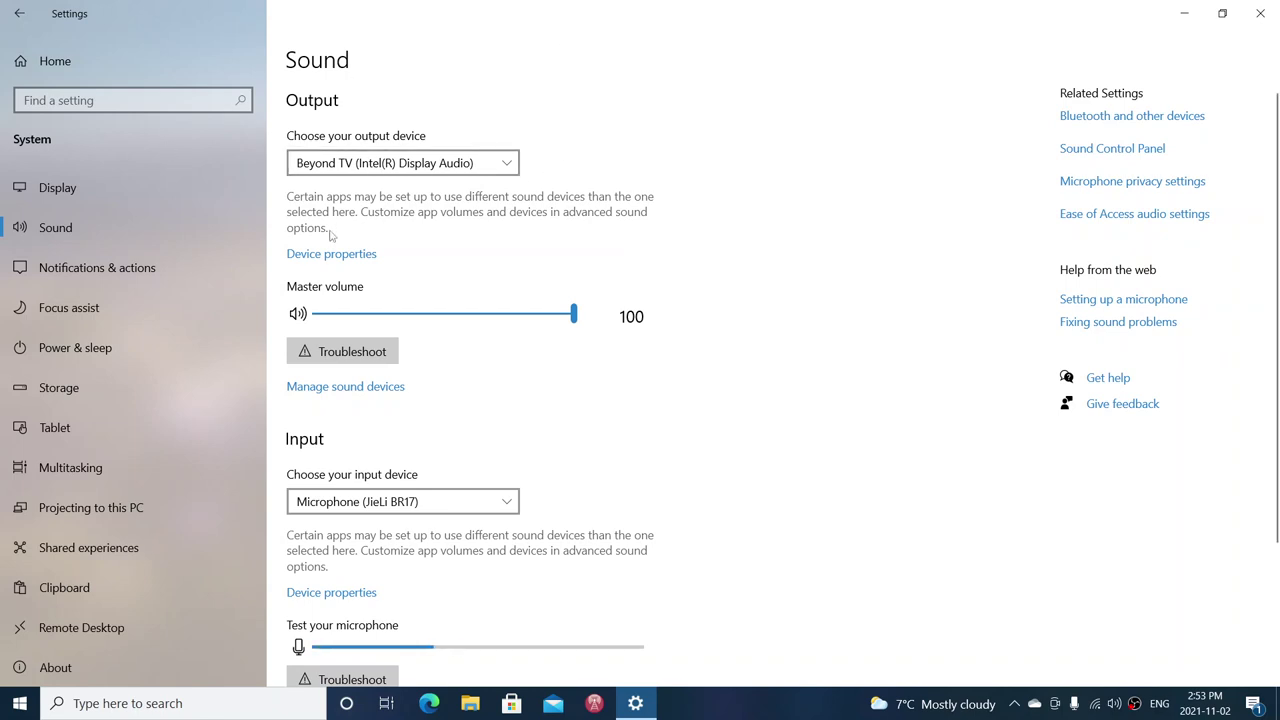
# Review the output device's properties and the list of sound devices that can be enabled or disabled
pyautogui.click(347, 262)
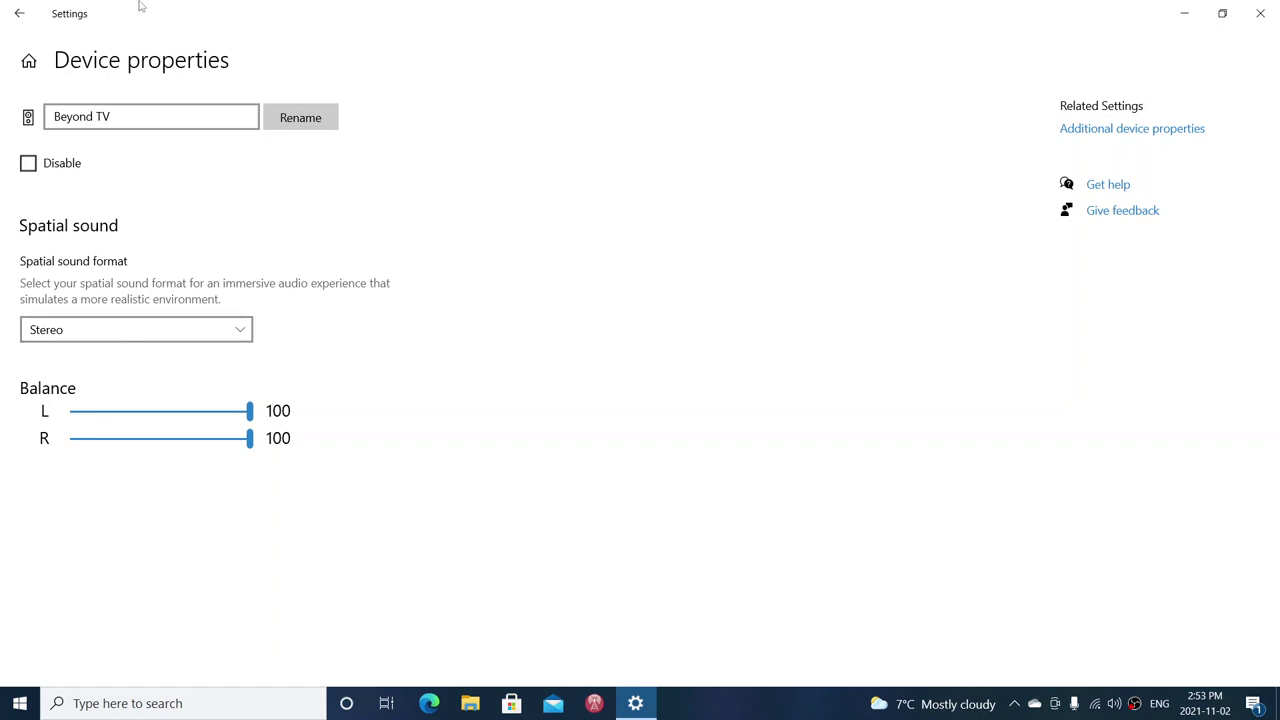
pyautogui.click(17, 14)
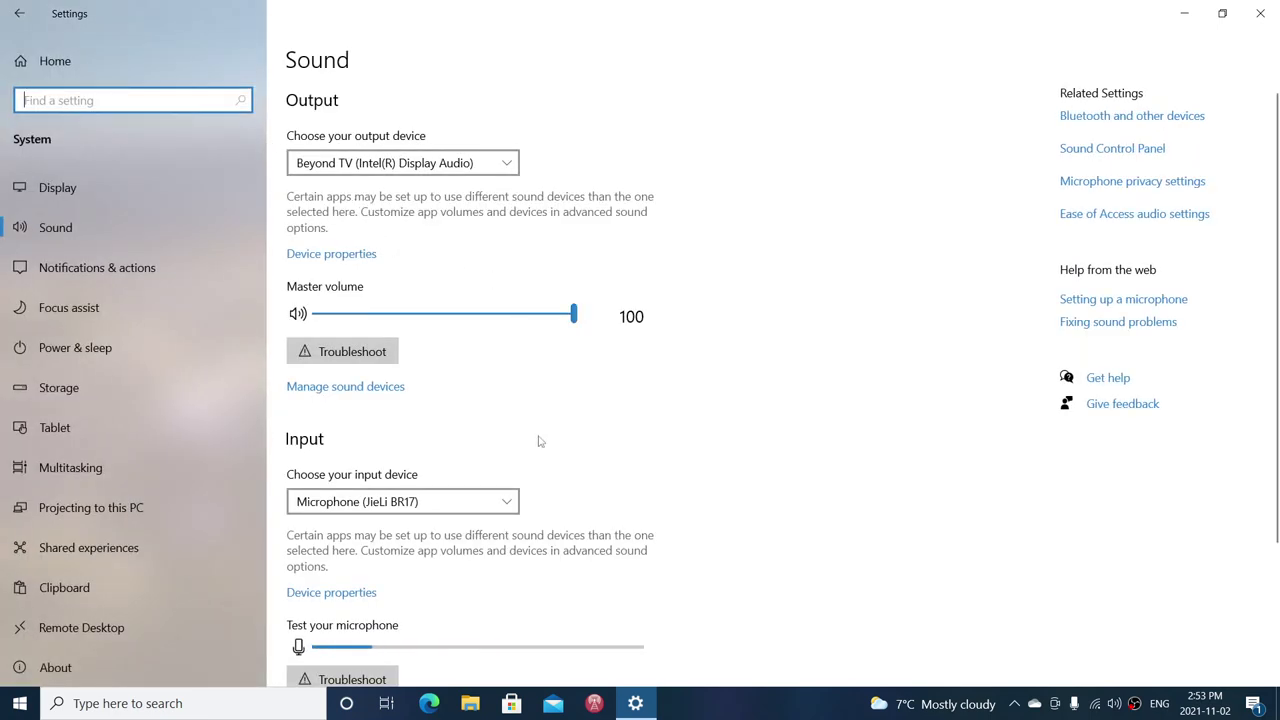
pyautogui.click(386, 394)
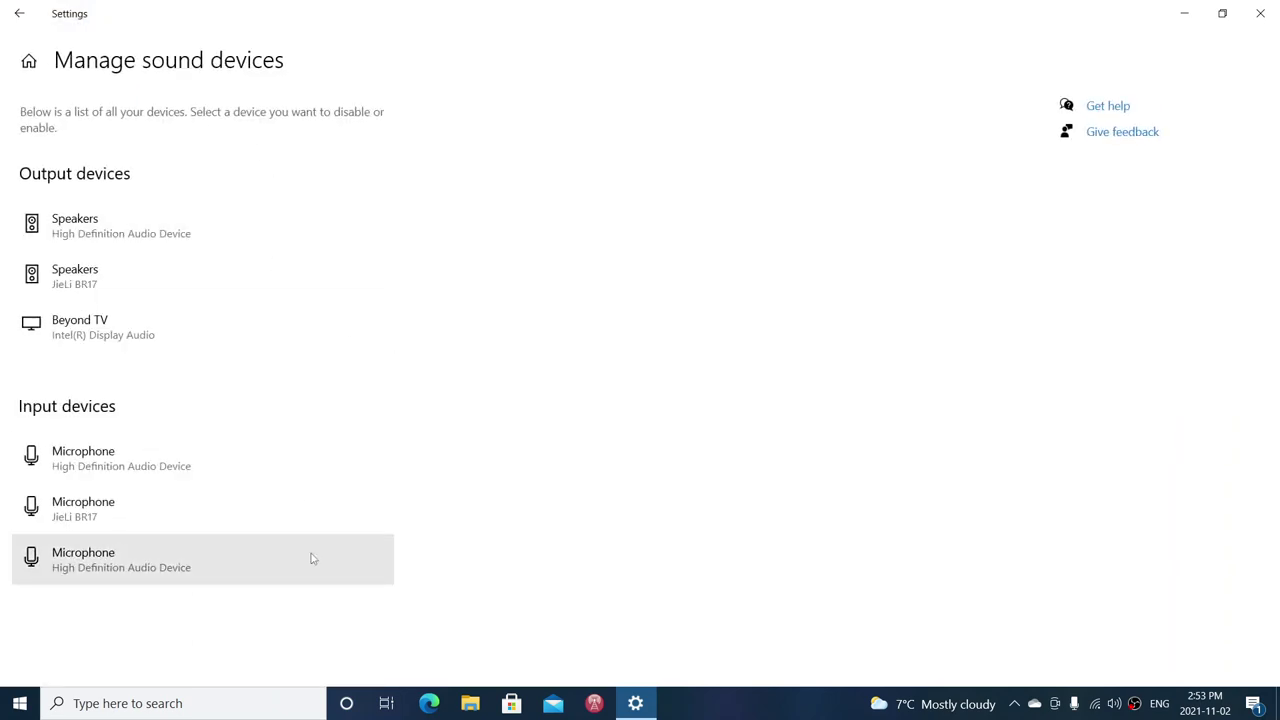
pyautogui.click(241, 233)
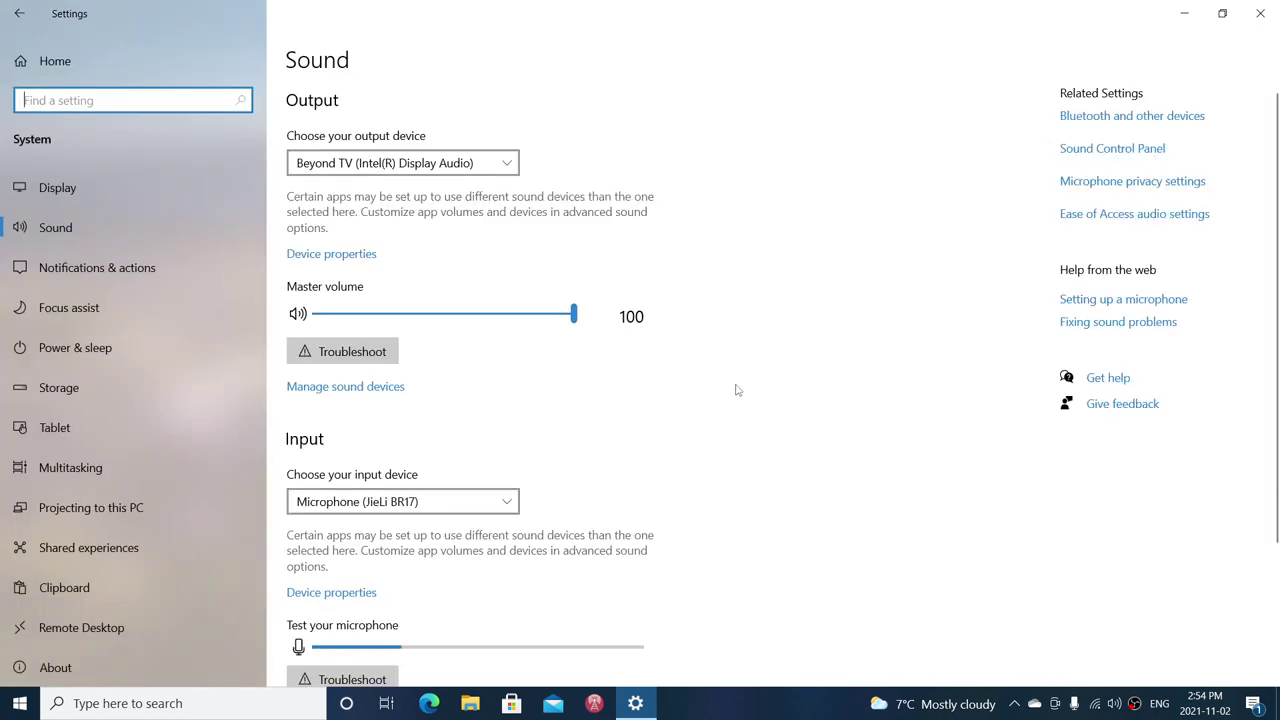
# Review the available input devices and the properties of the selected microphone
pyautogui.scroll(-3, 735, 390)
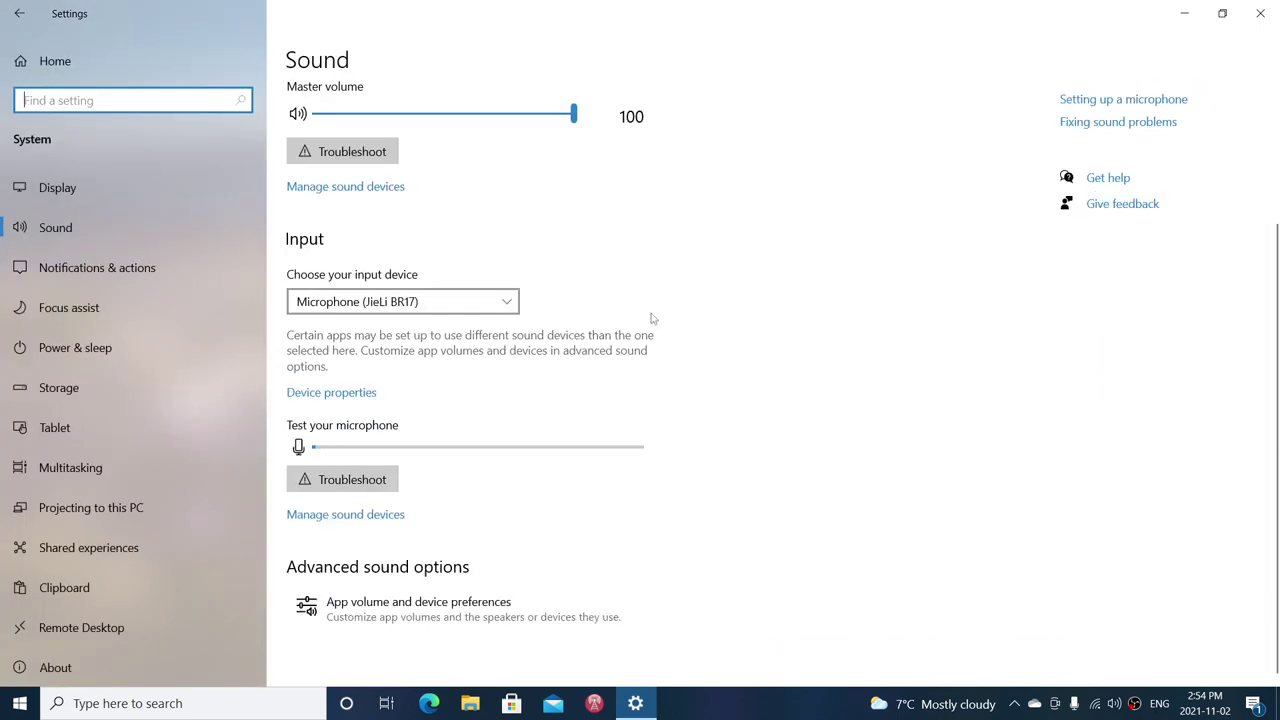
pyautogui.click(507, 305)
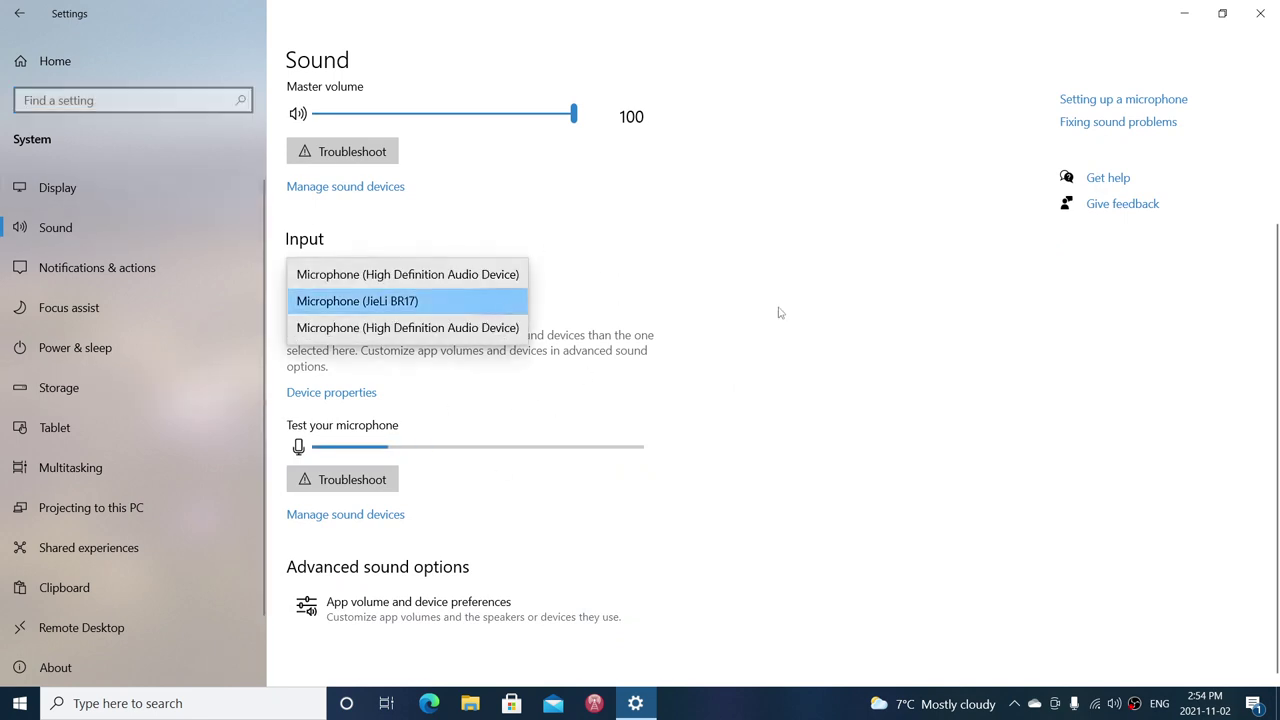
pyautogui.click(848, 323)
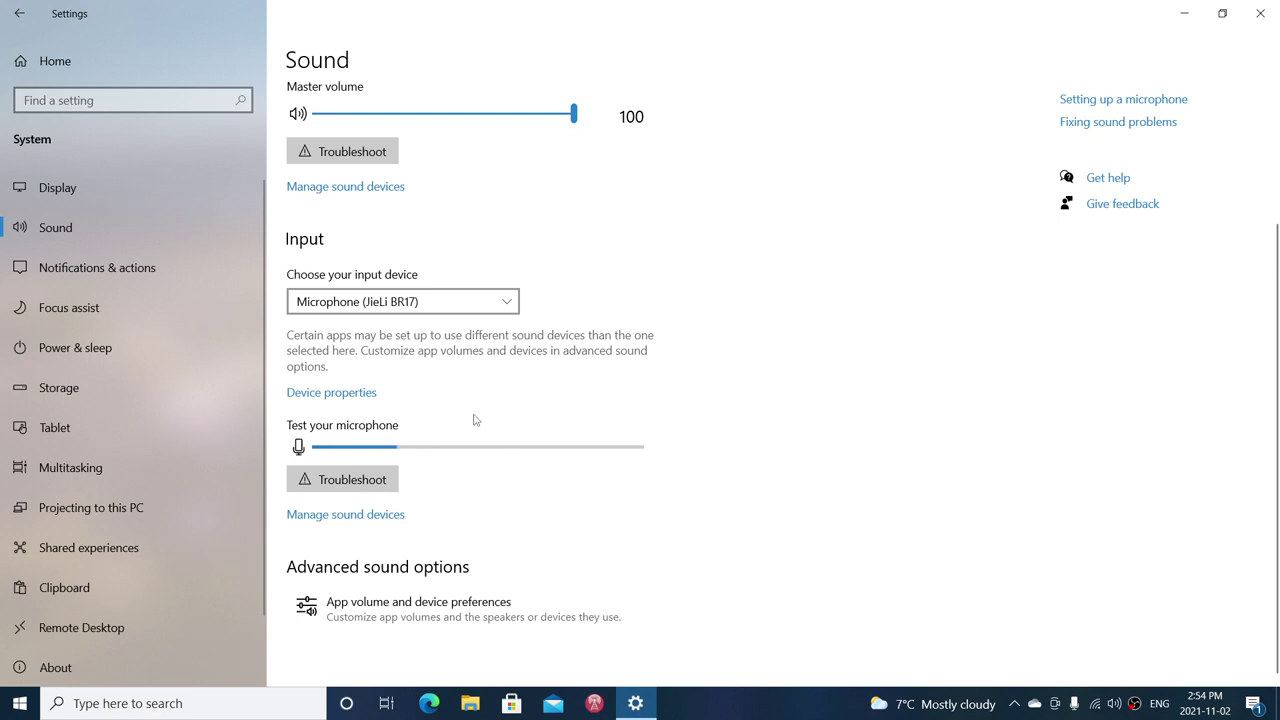
pyautogui.click(359, 396)
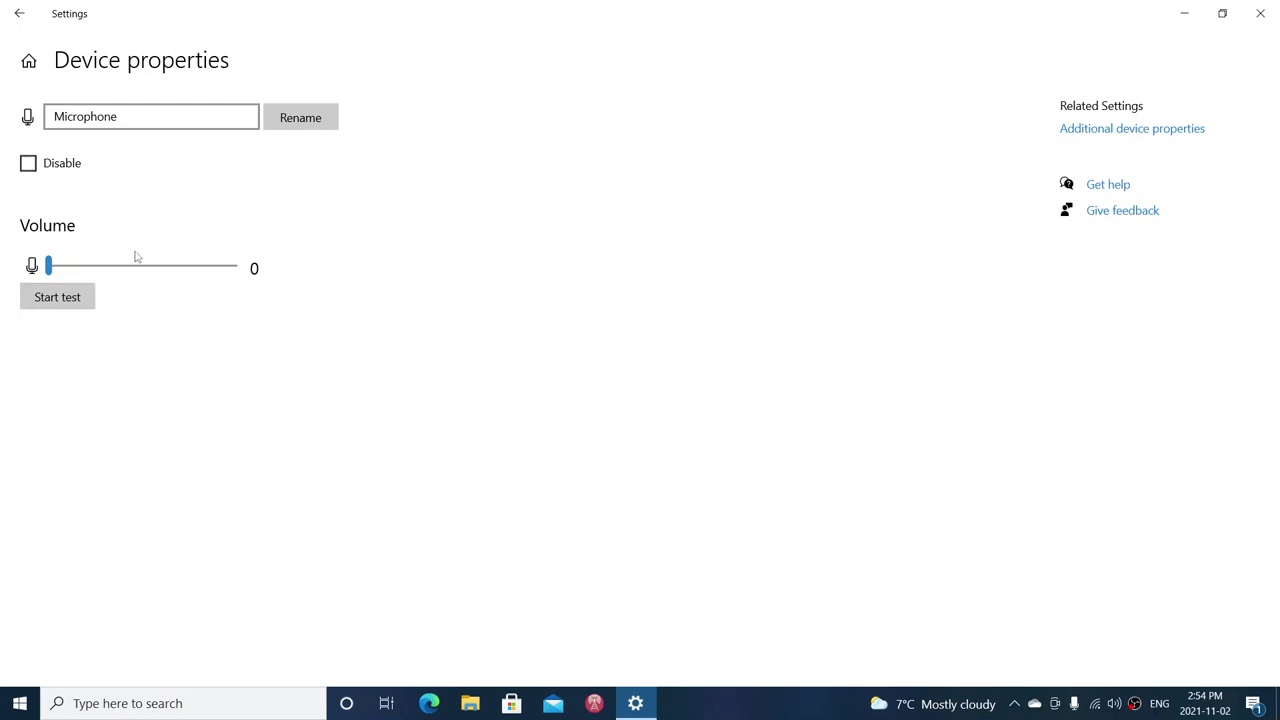
pyautogui.click(21, 13)
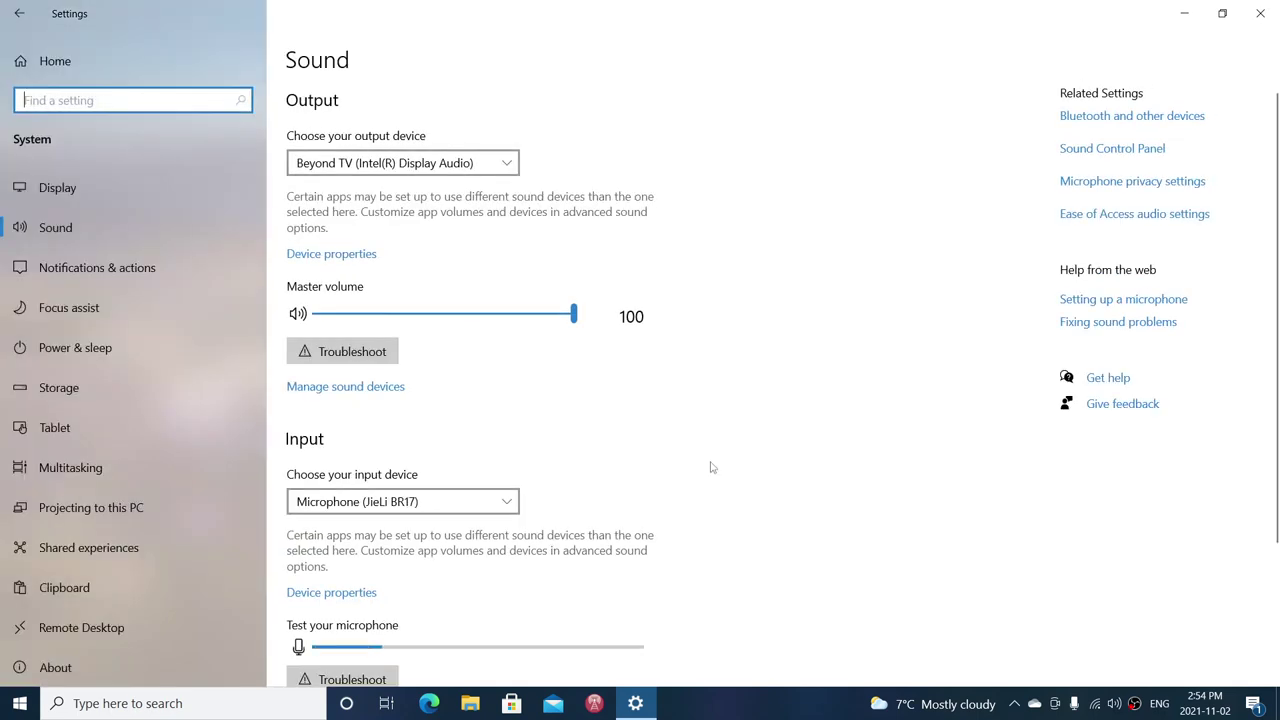
# Start the troubleshooter for the sound output device and cancel the problem detection
pyautogui.scroll(-3, 712, 468)
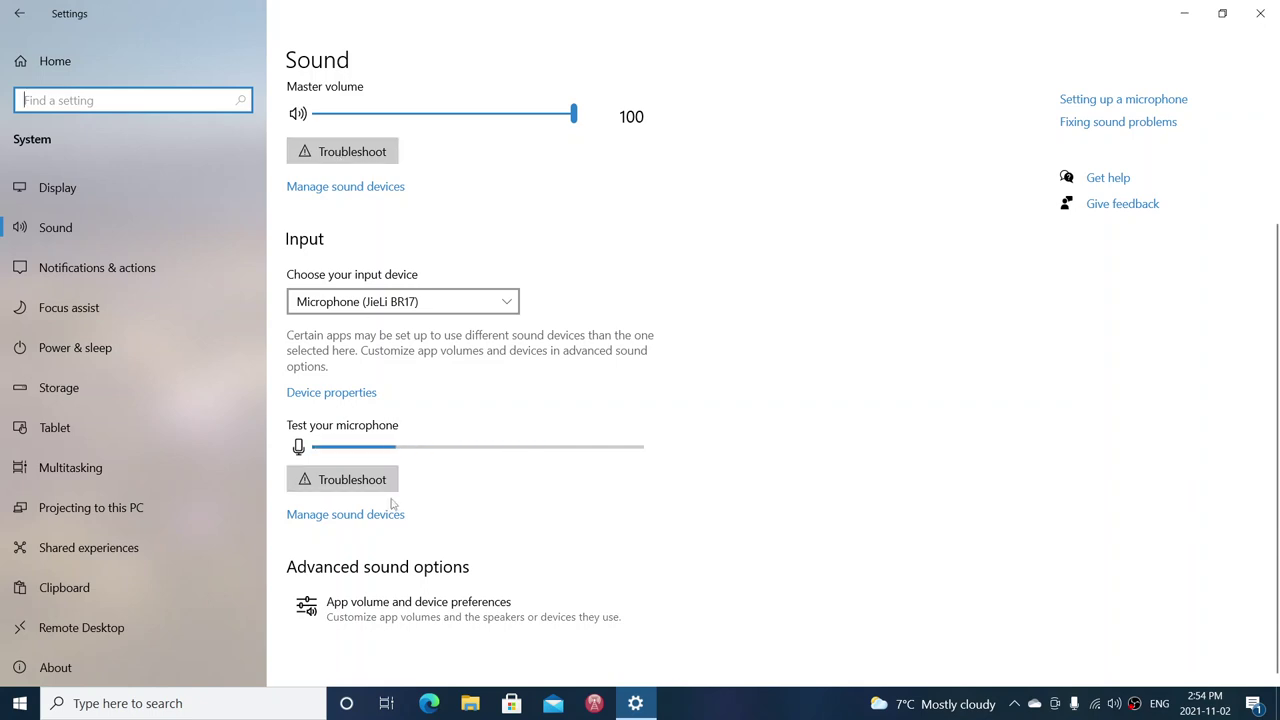
pyautogui.click(371, 160)
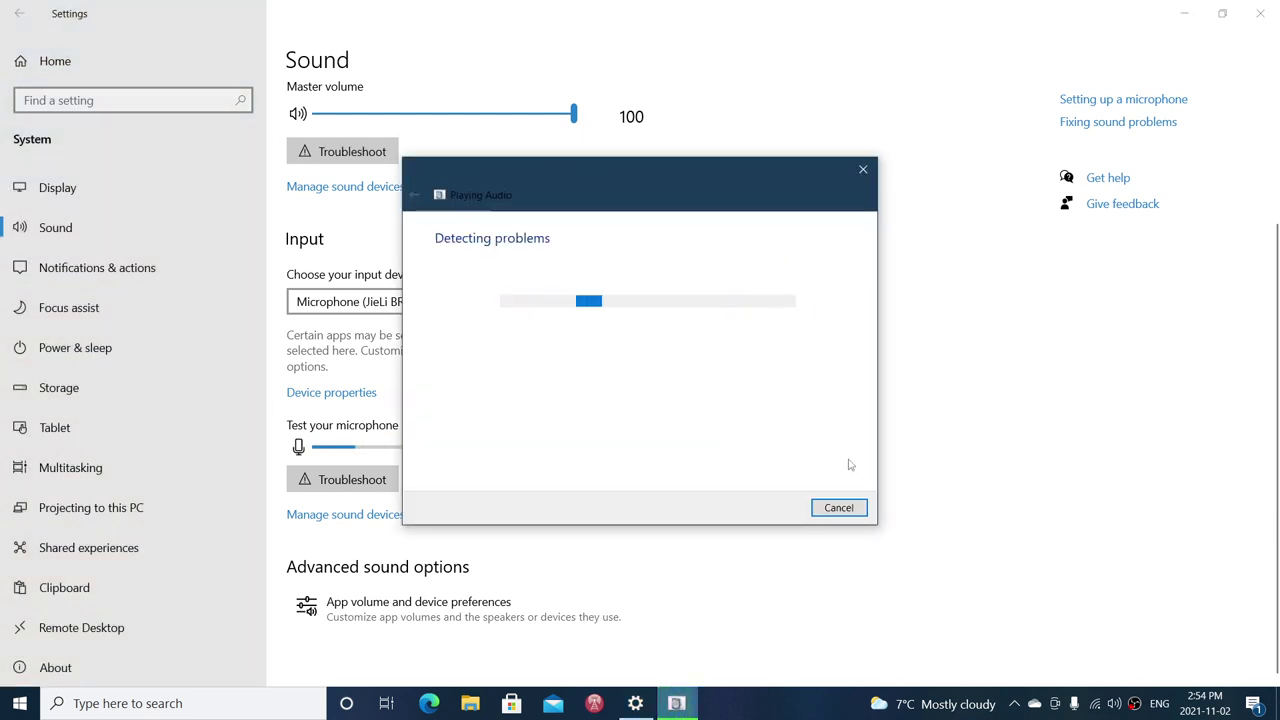
pyautogui.click(851, 511)
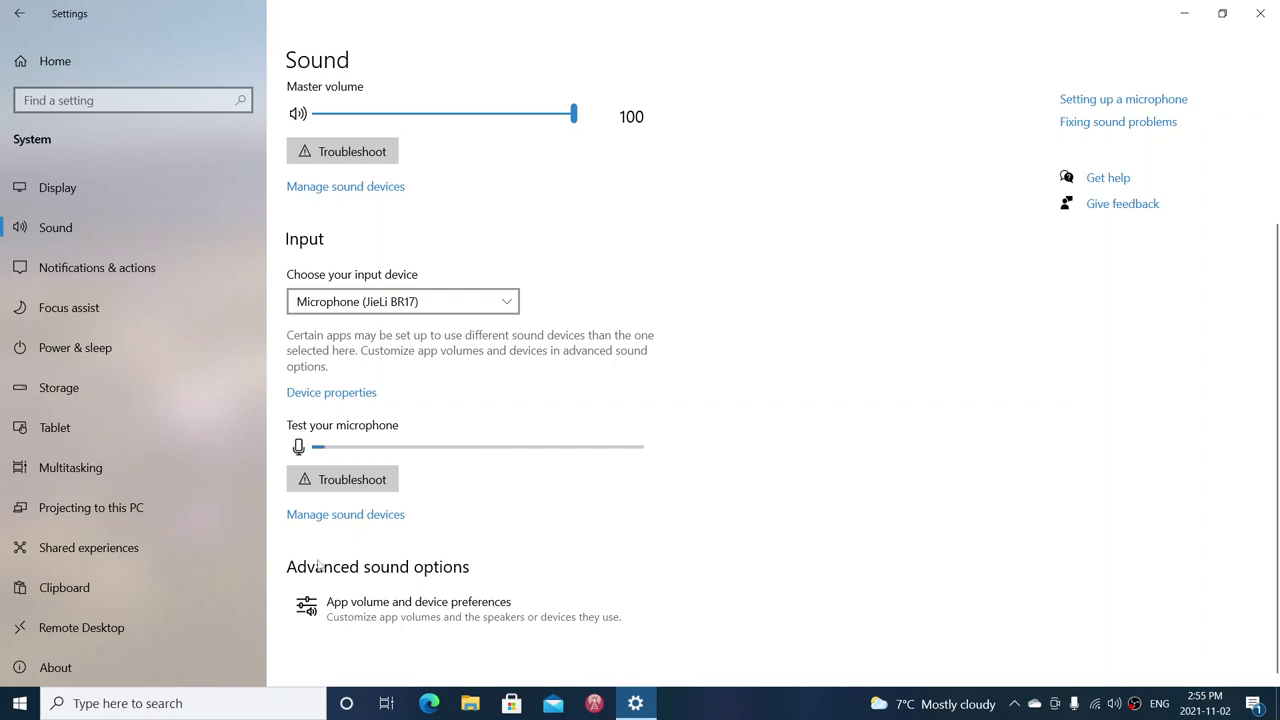
# Examine the app volume and device preferences alongside the taskbar's master volume control
pyautogui.click(405, 615)
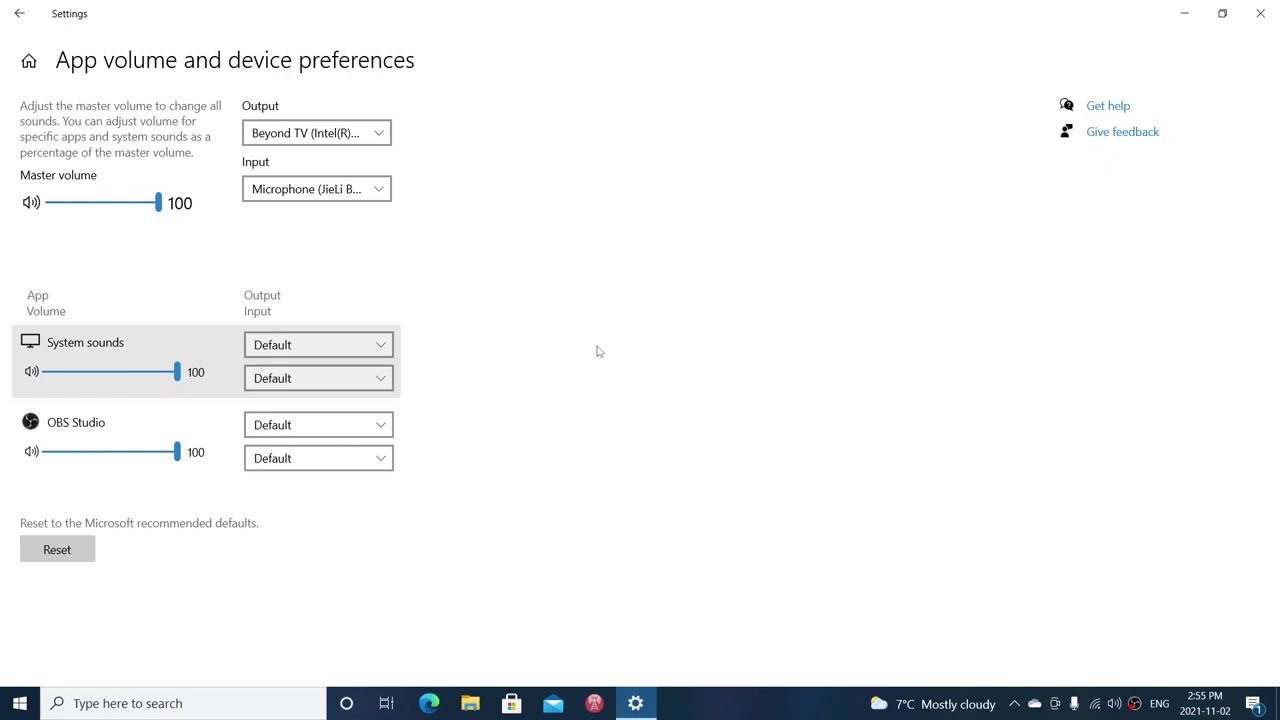
pyautogui.click(1120, 706)
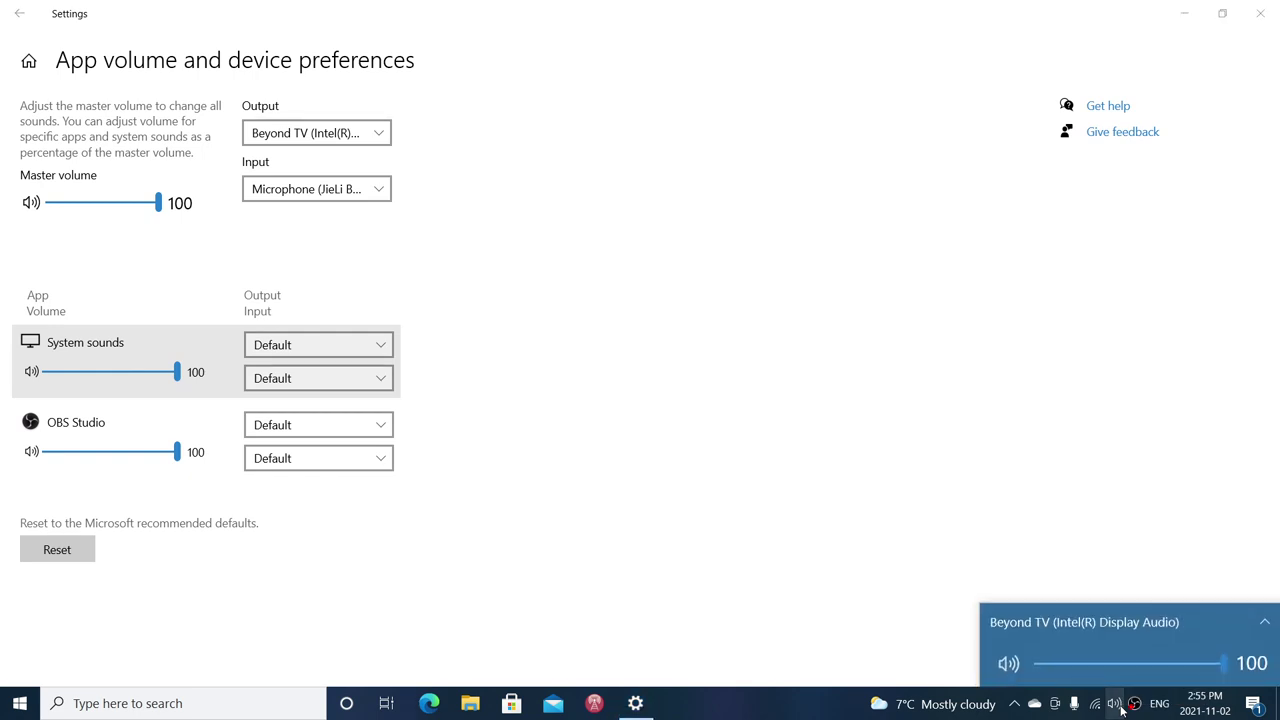
pyautogui.click(671, 264)
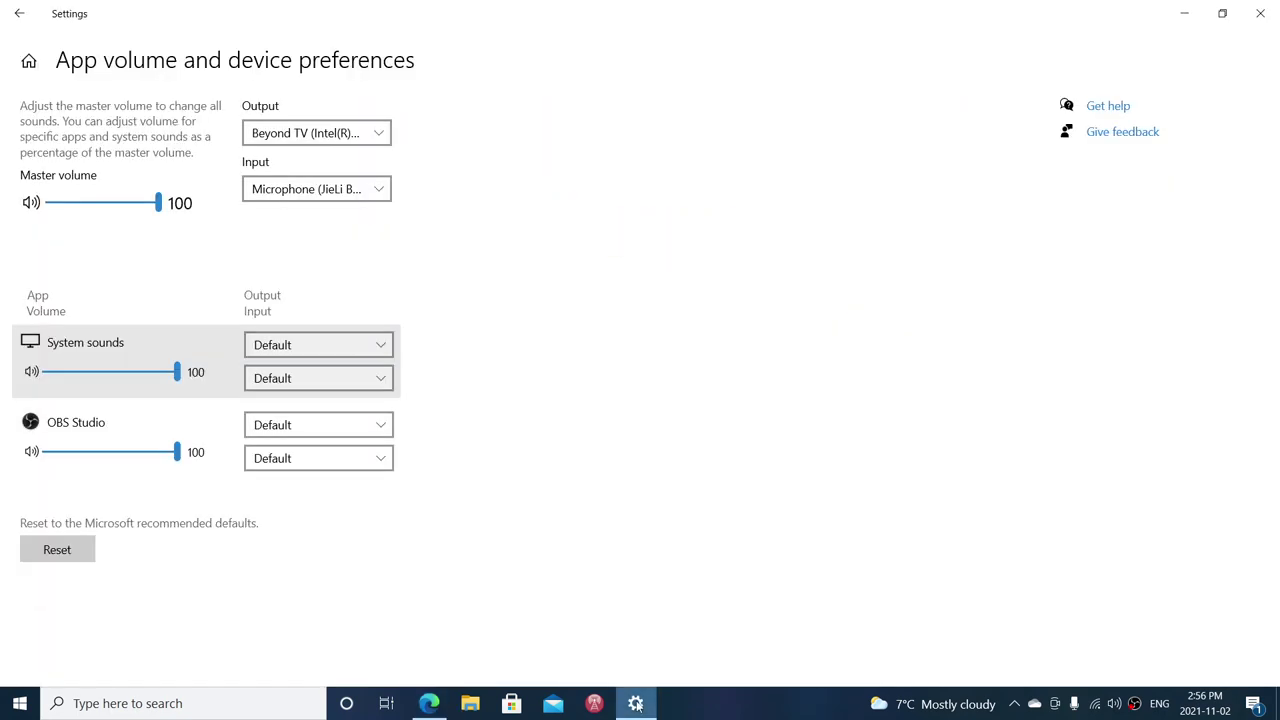
# Reload the app volume and device preferences to check which apps are listed, and close the open Edge browser window
pyautogui.click(15, 18)
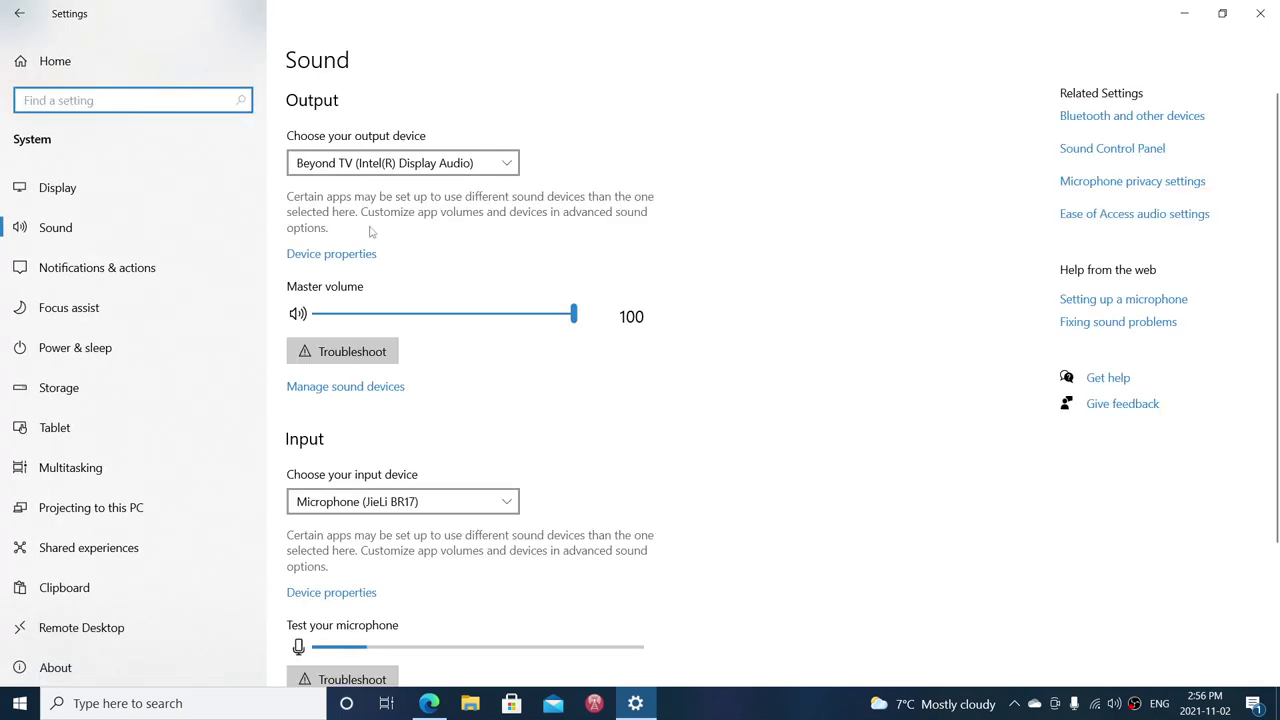
pyautogui.scroll(-1, 511, 383)
pyautogui.scroll(-1, 511, 383)
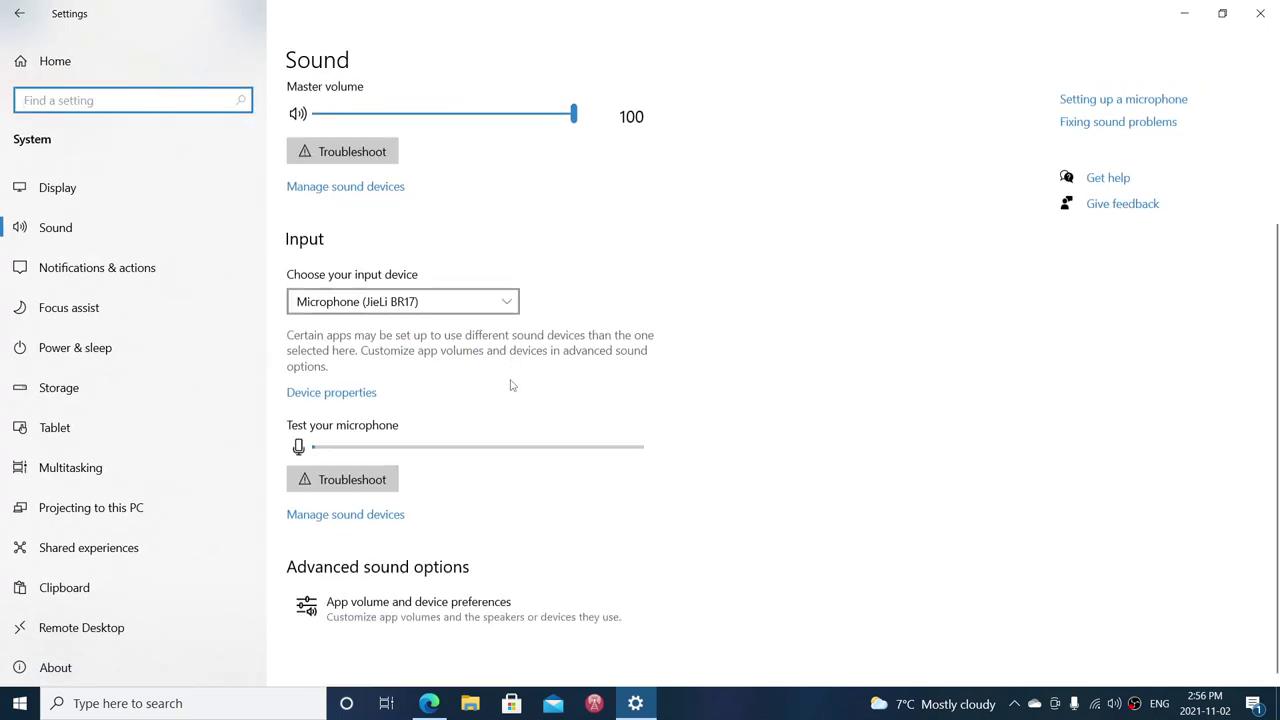
pyautogui.click(490, 615)
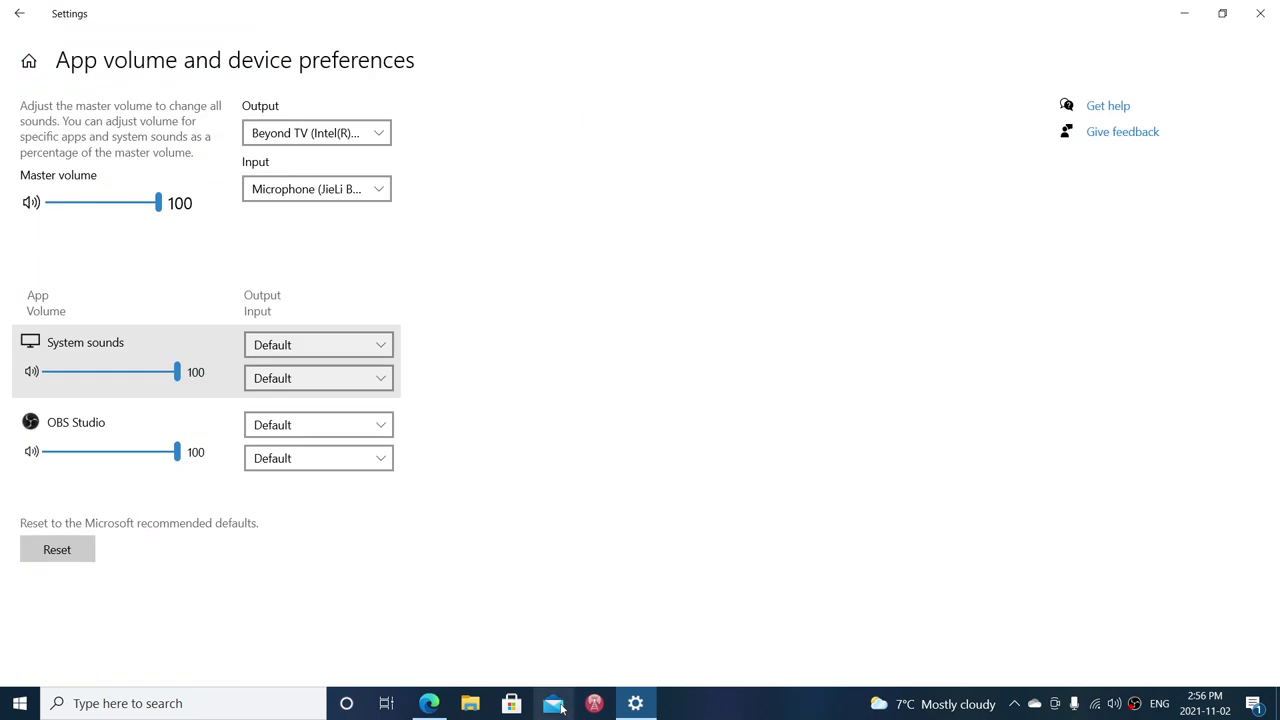
pyautogui.click(428, 703)
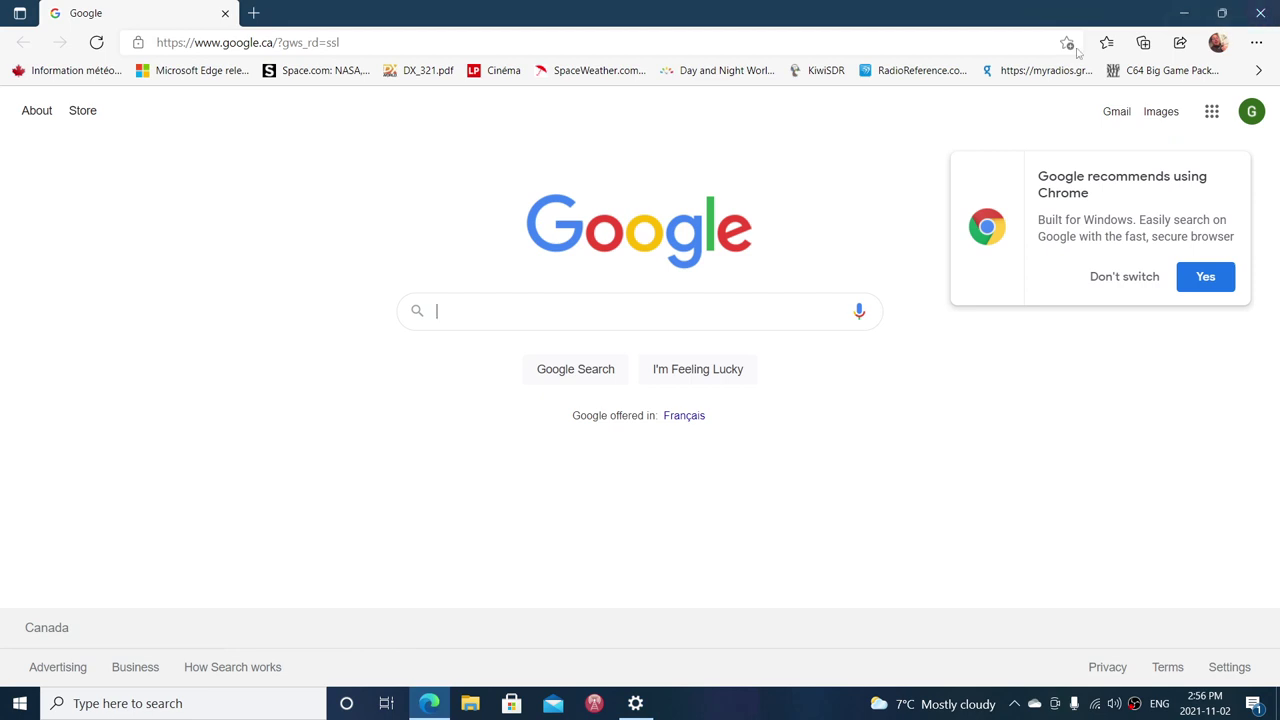
pyautogui.click(1260, 13)
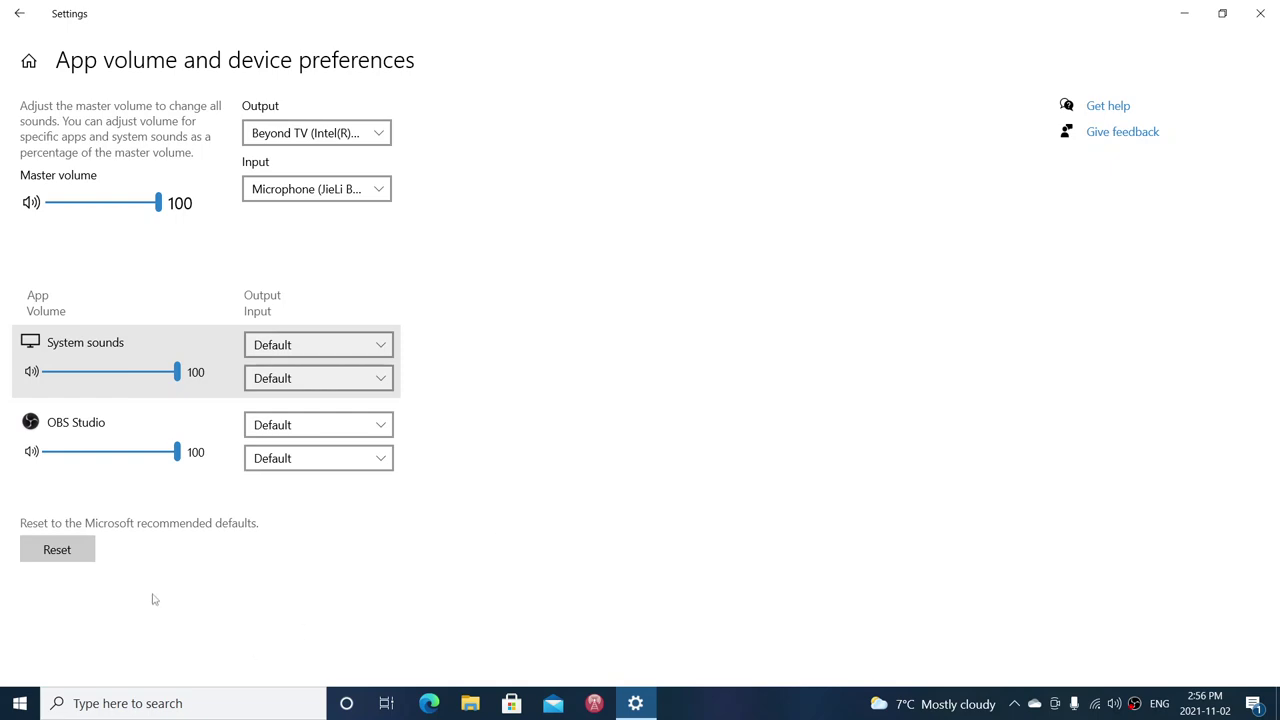
# Reset the app volume and device preferences to the Microsoft recommended defaults and close Settings
pyautogui.click(84, 557)
pyautogui.click(19, 14)
pyautogui.scroll(-3, 716, 431)
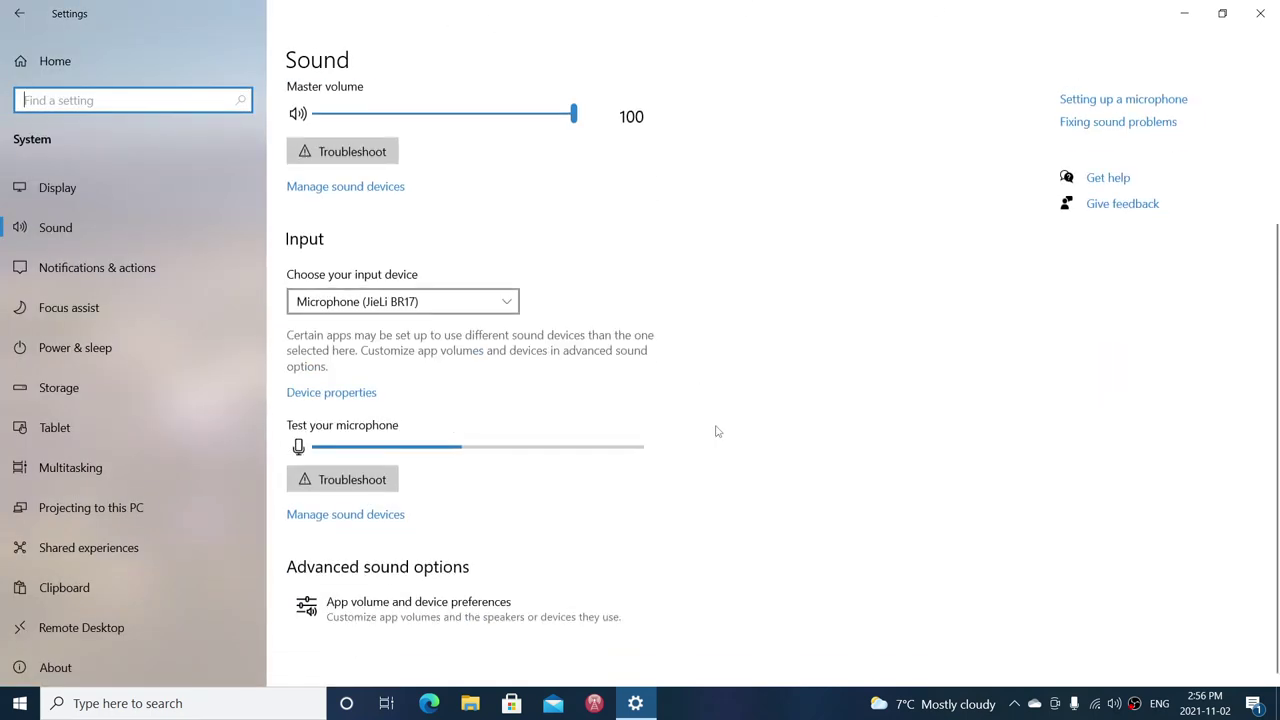
pyautogui.scroll(2, 716, 431)
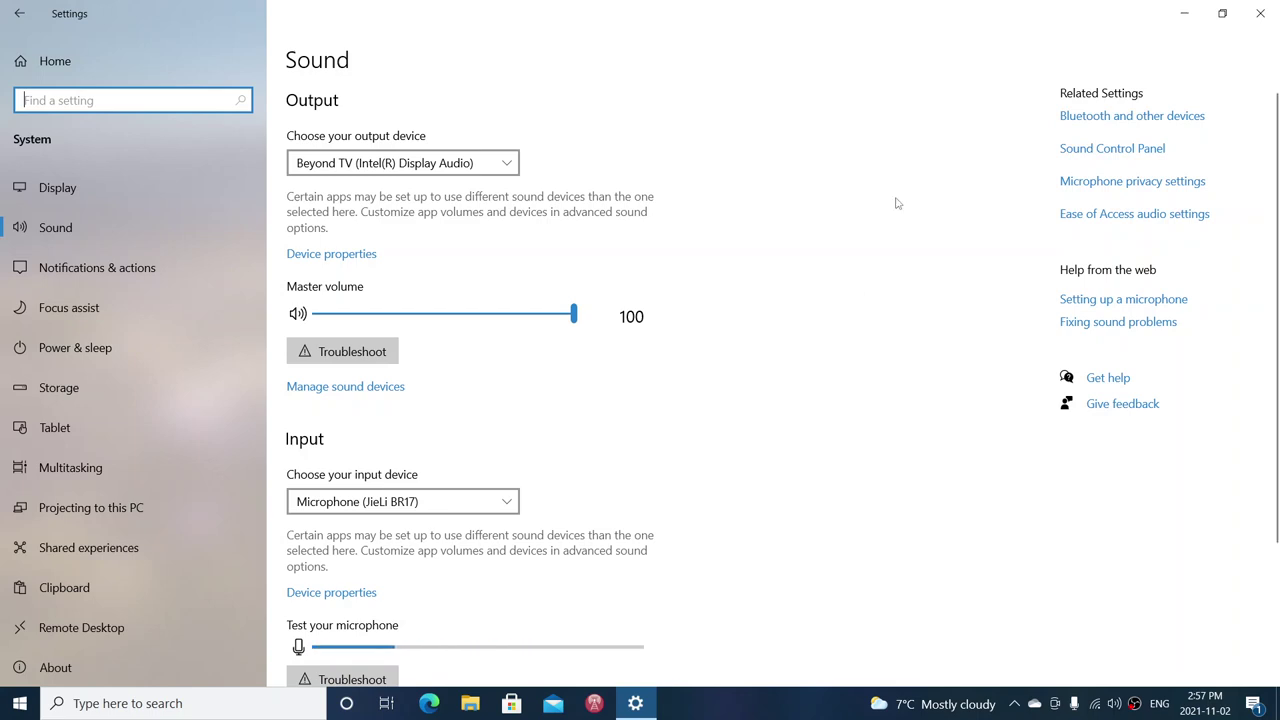
pyautogui.click(1268, 26)
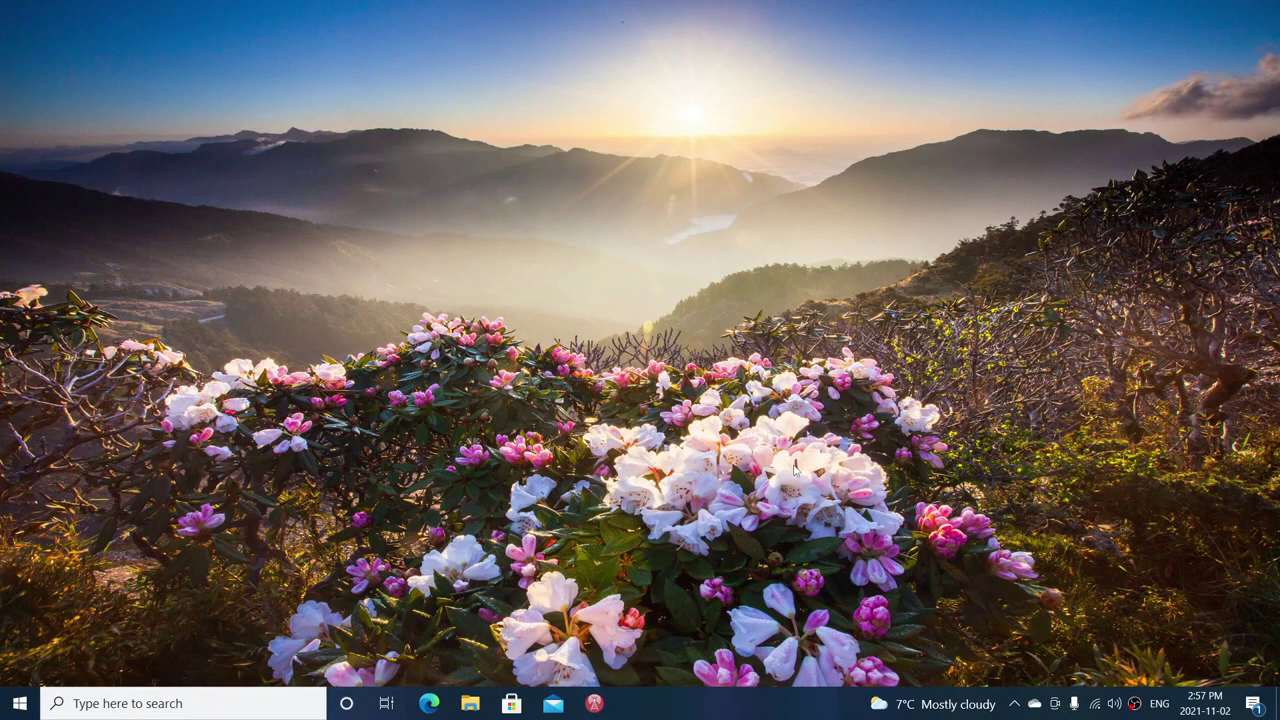